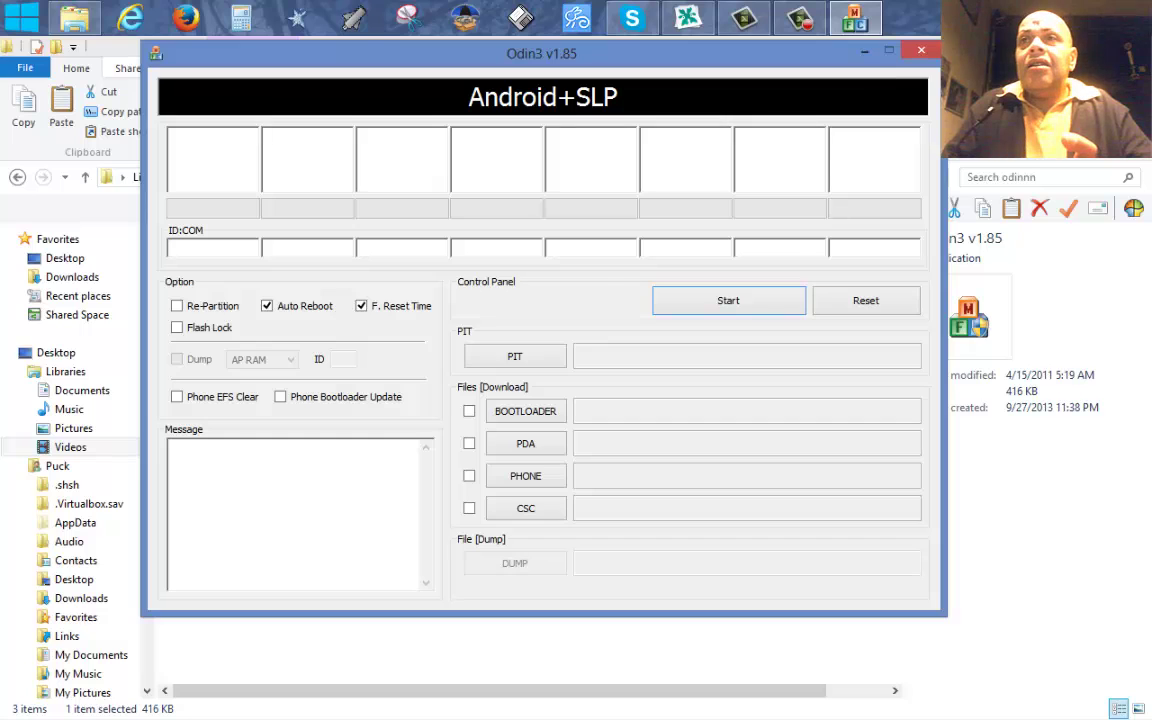
Return to File Explorer, open the 4.12 folder inside s2 firmware and select I9100XWMS1_I9100XXMS4_I9100NEELS1_HOME.tar.md5.
left_click(921, 50)
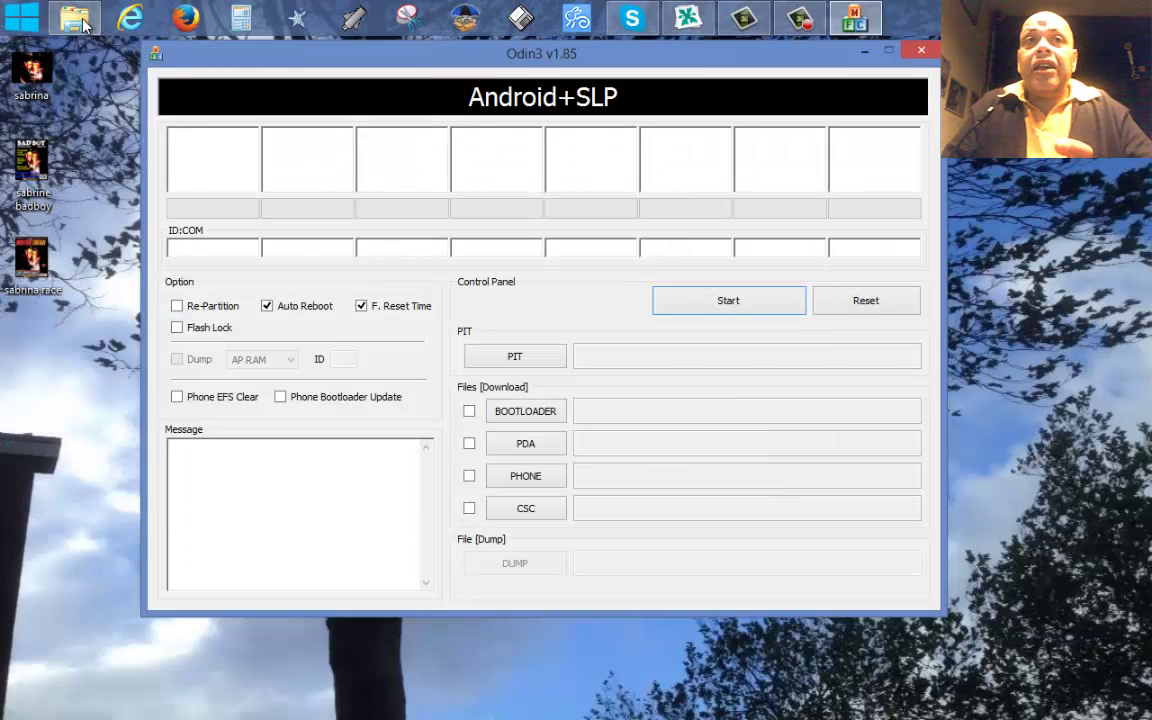
left_click(83, 24)
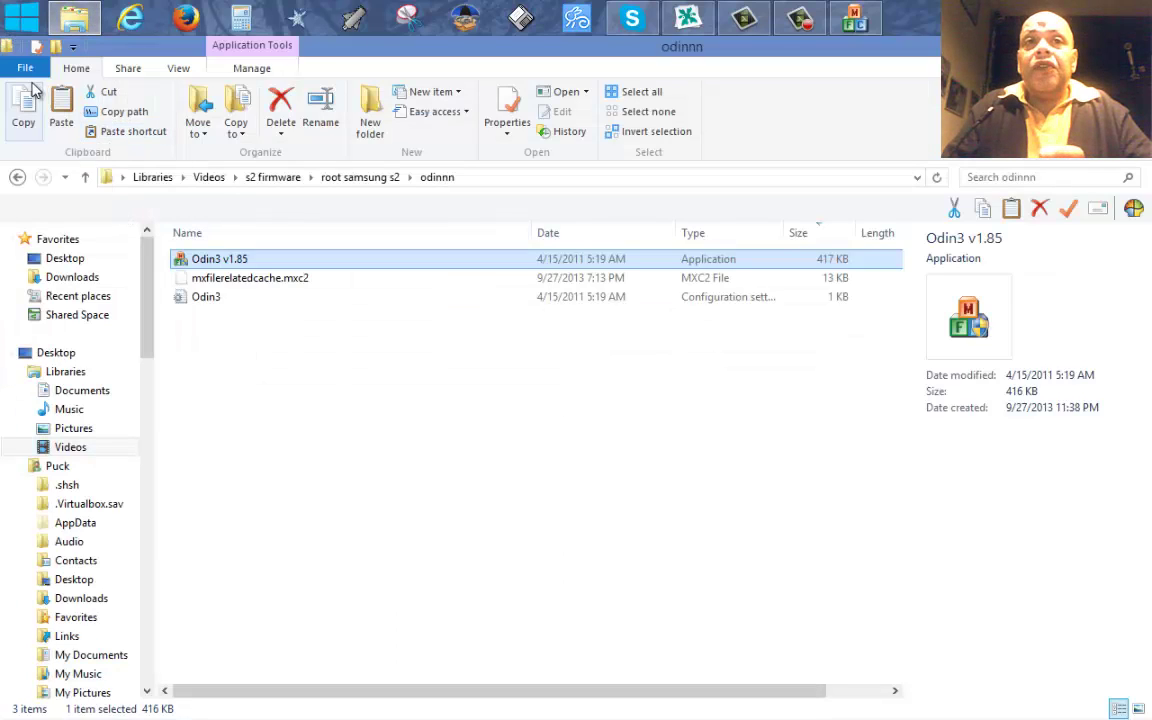
left_click(16, 179)
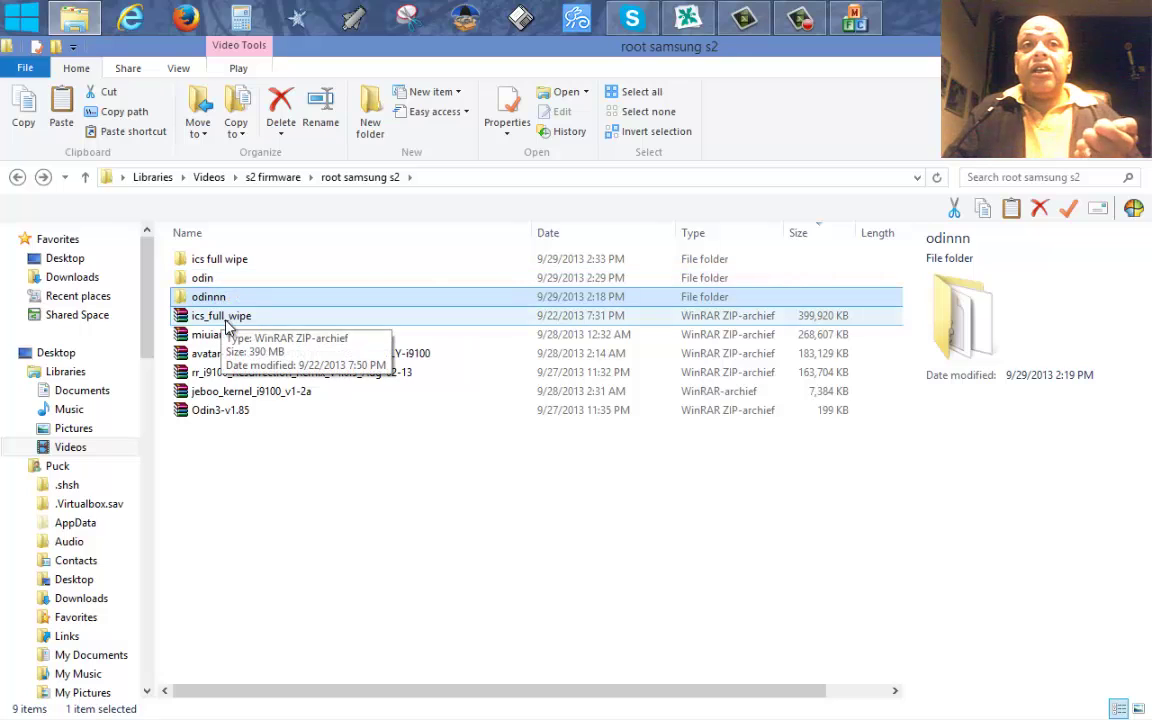
left_click(17, 177)
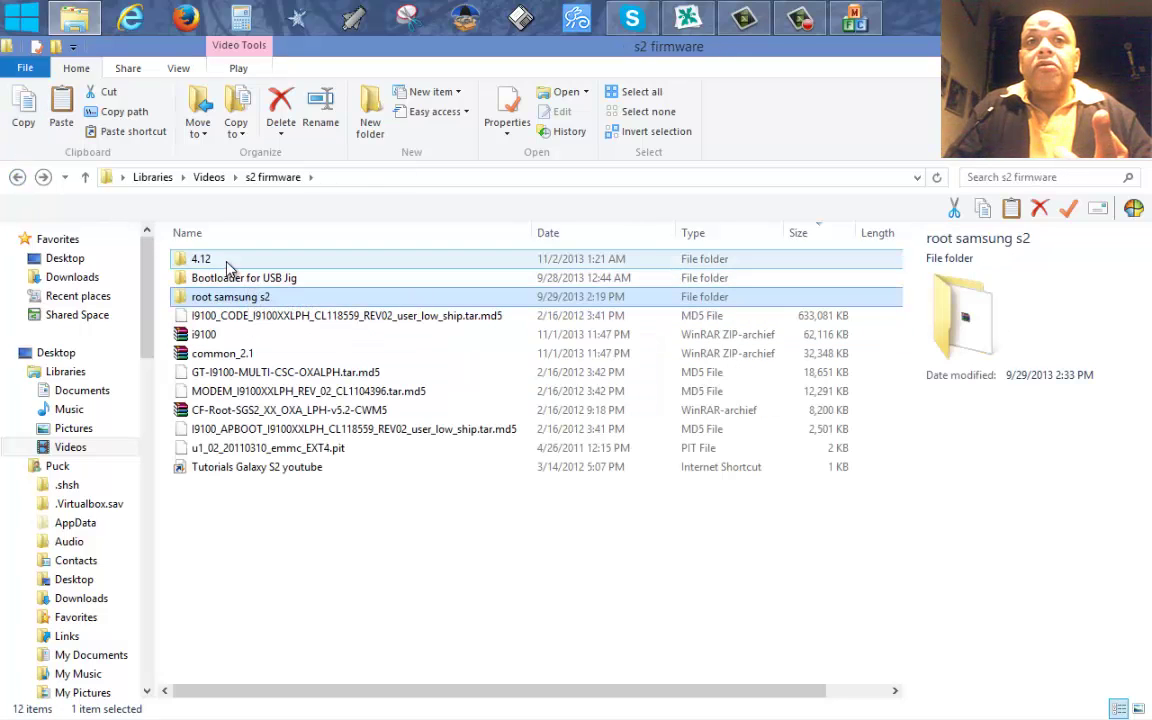
left_click(226, 264)
double_click(226, 262)
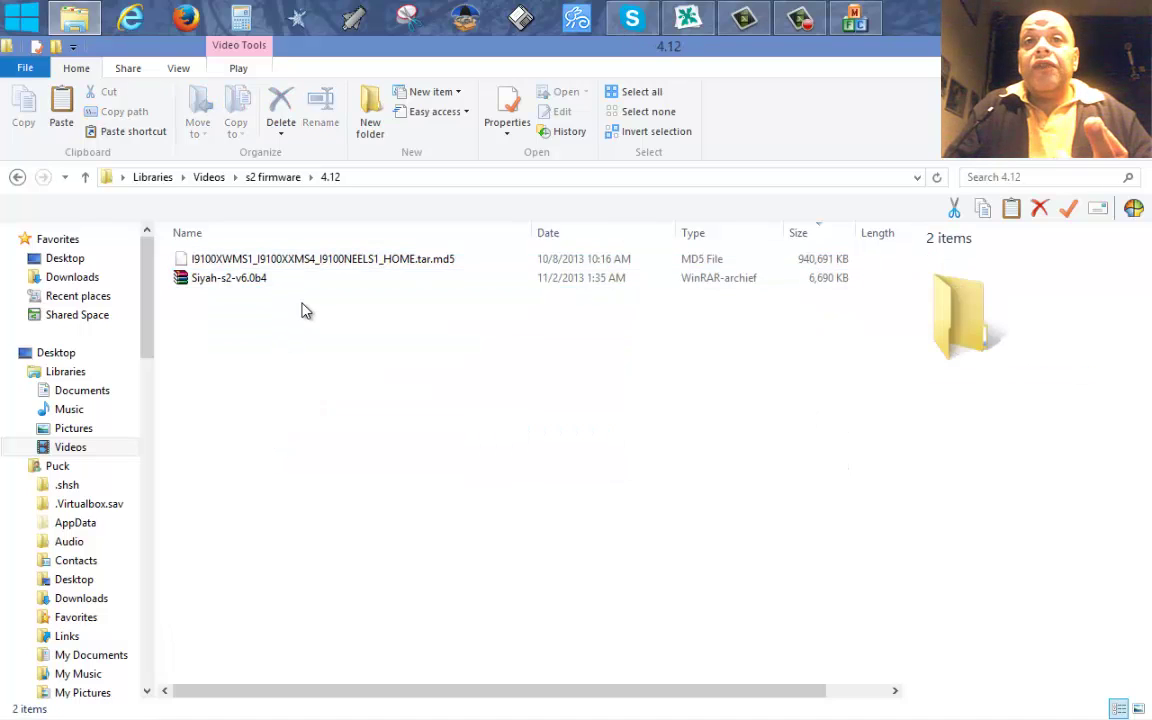
left_click(384, 262)
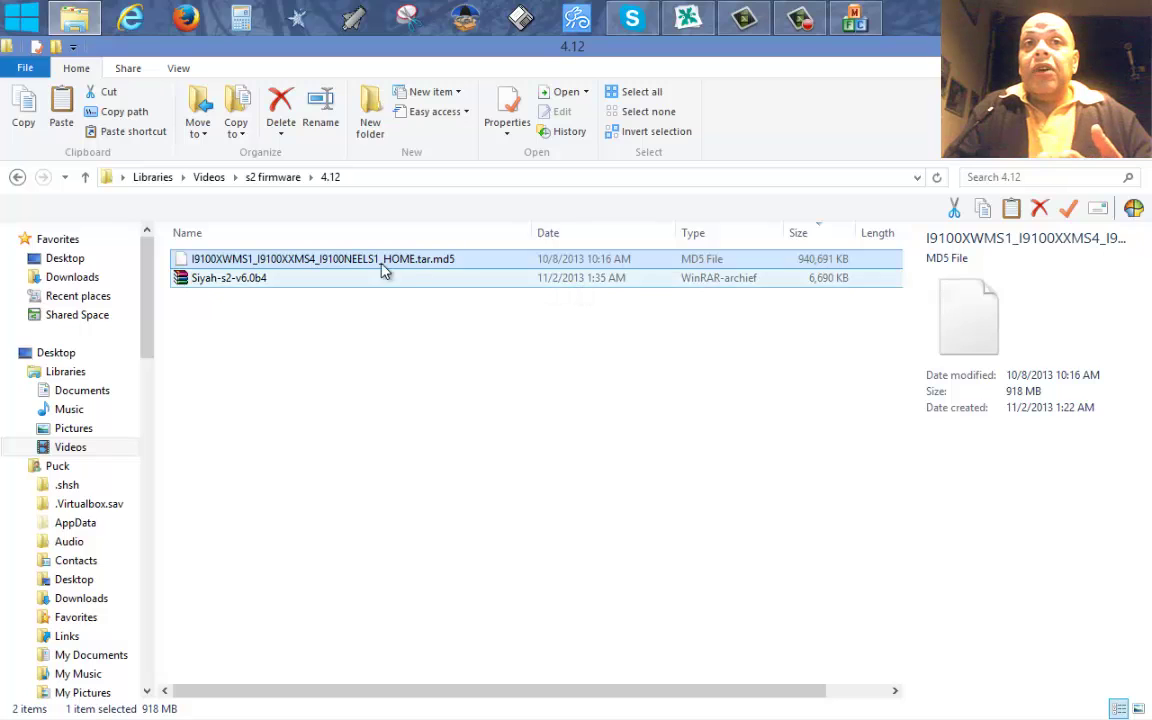
Go back to s2 firmware and open the ics full wipe folder inside root samsung s2.
left_click(17, 178)
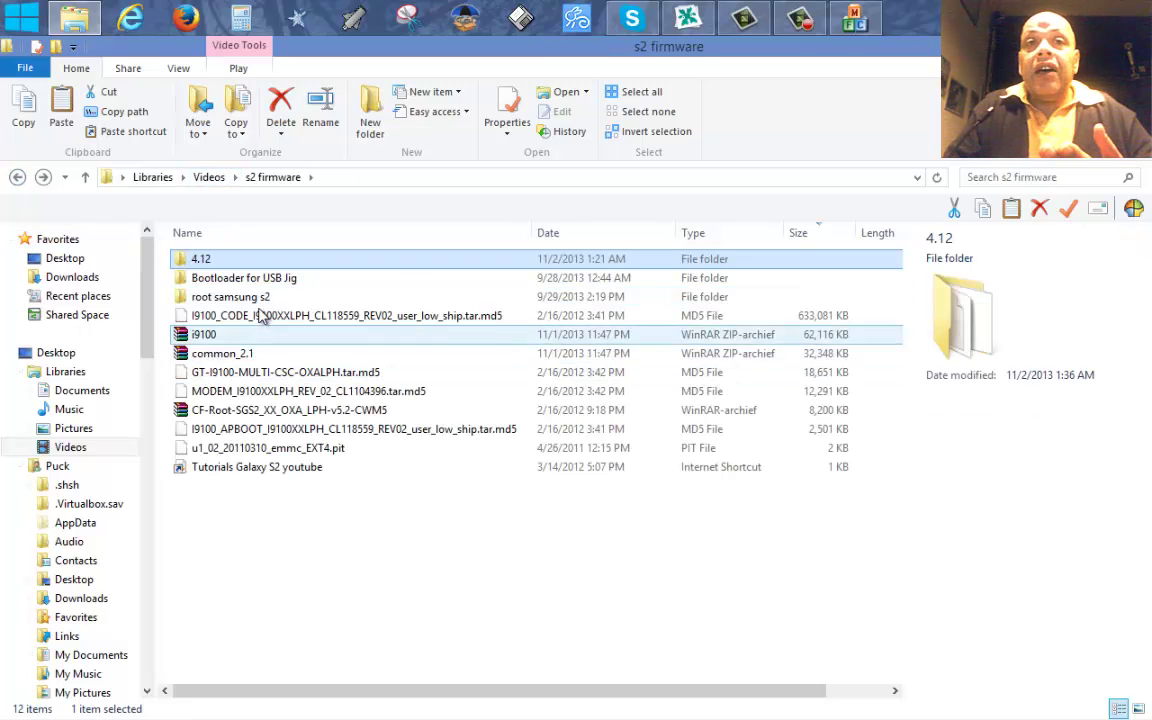
double_click(241, 299)
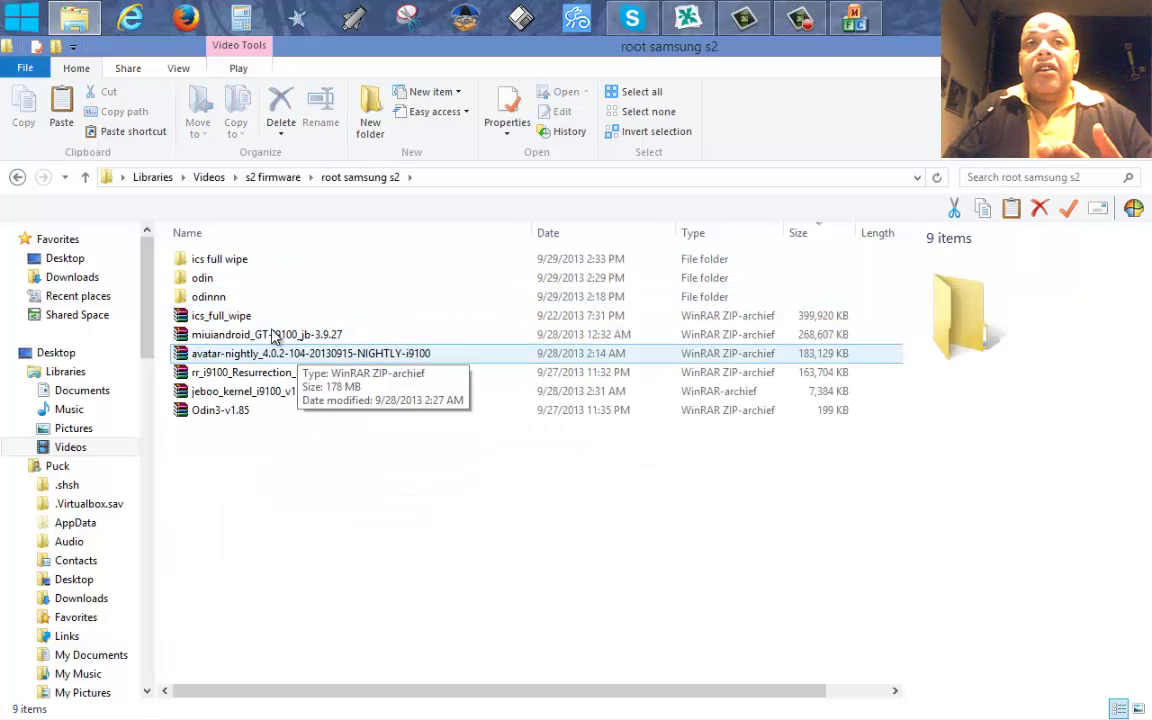
double_click(246, 262)
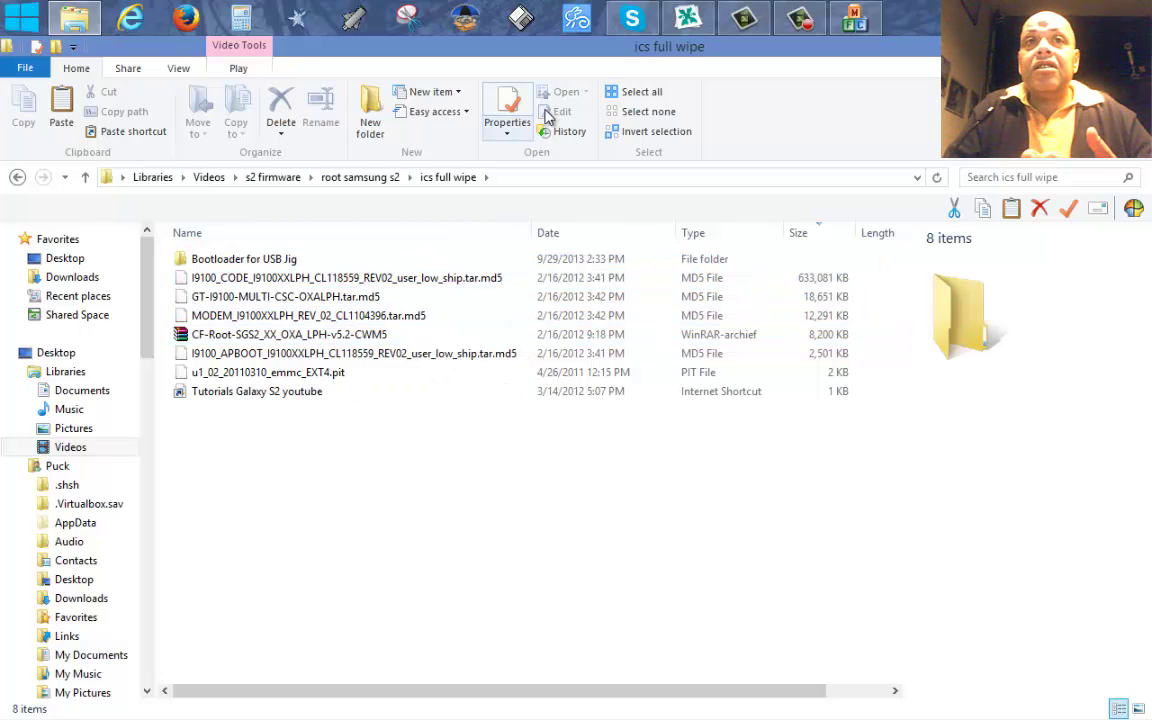
Switch to Odin3 and load u1_02_20110310_emmc_EXT4.pit from the ics full wipe folder as the PIT file.
left_click(845, 22)
left_click_drag(697, 67, 905, 60)
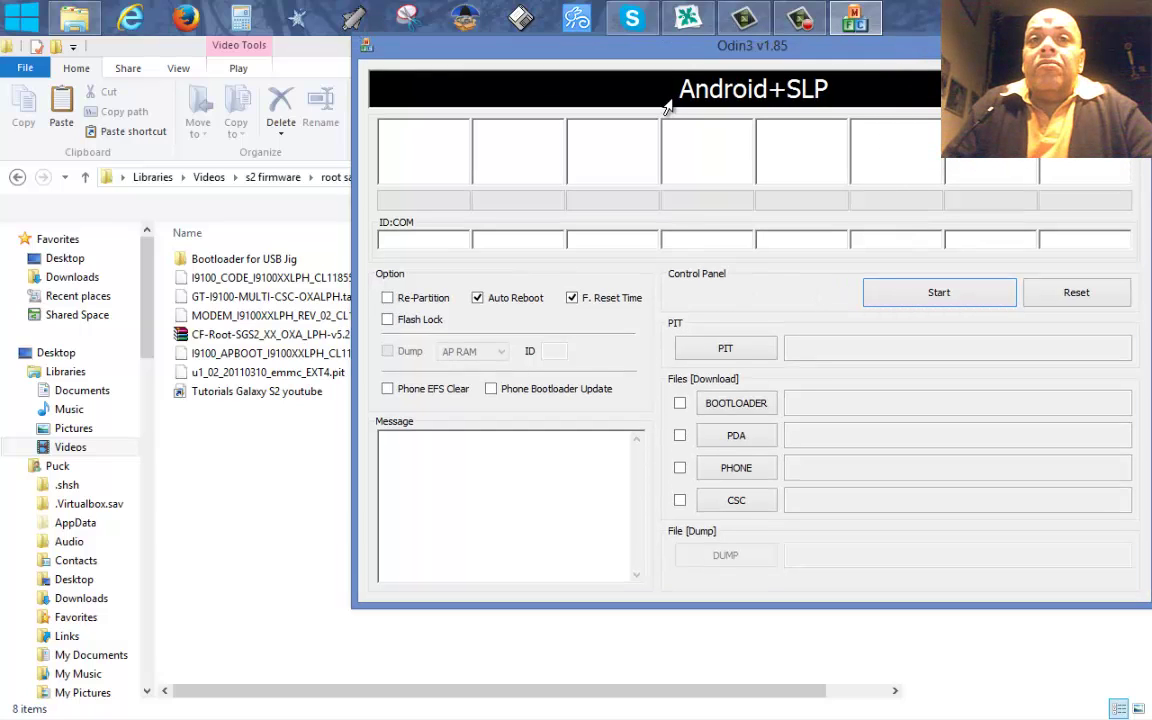
left_click(727, 349)
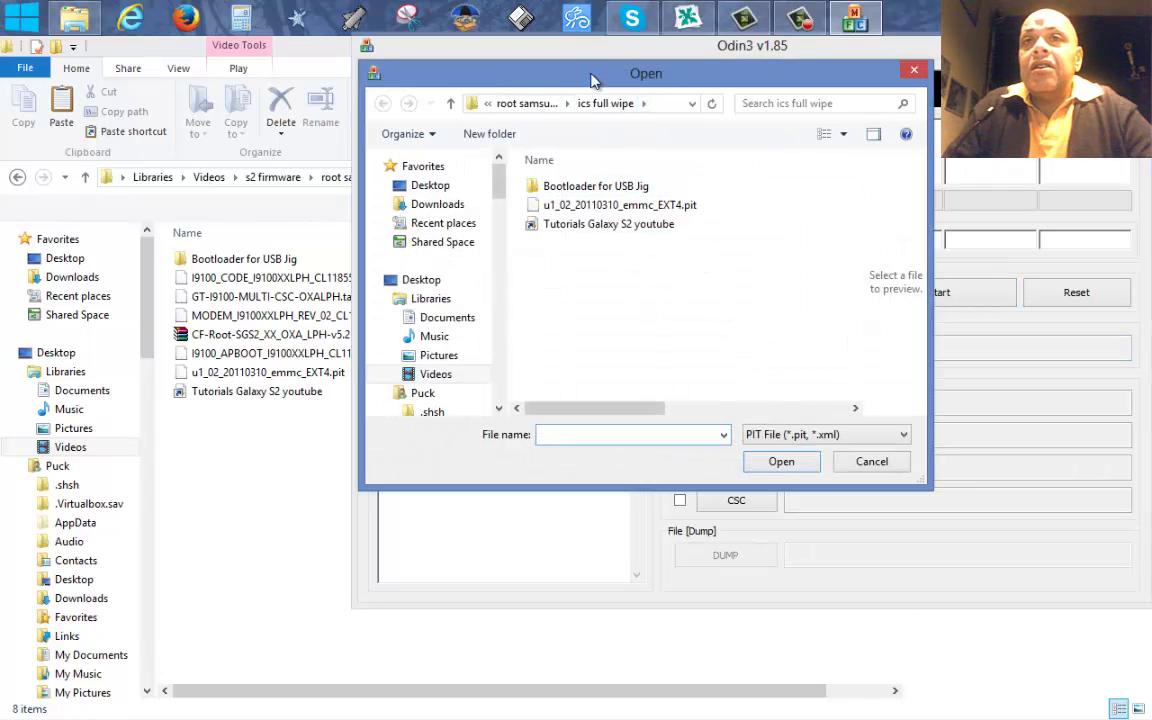
double_click(576, 205)
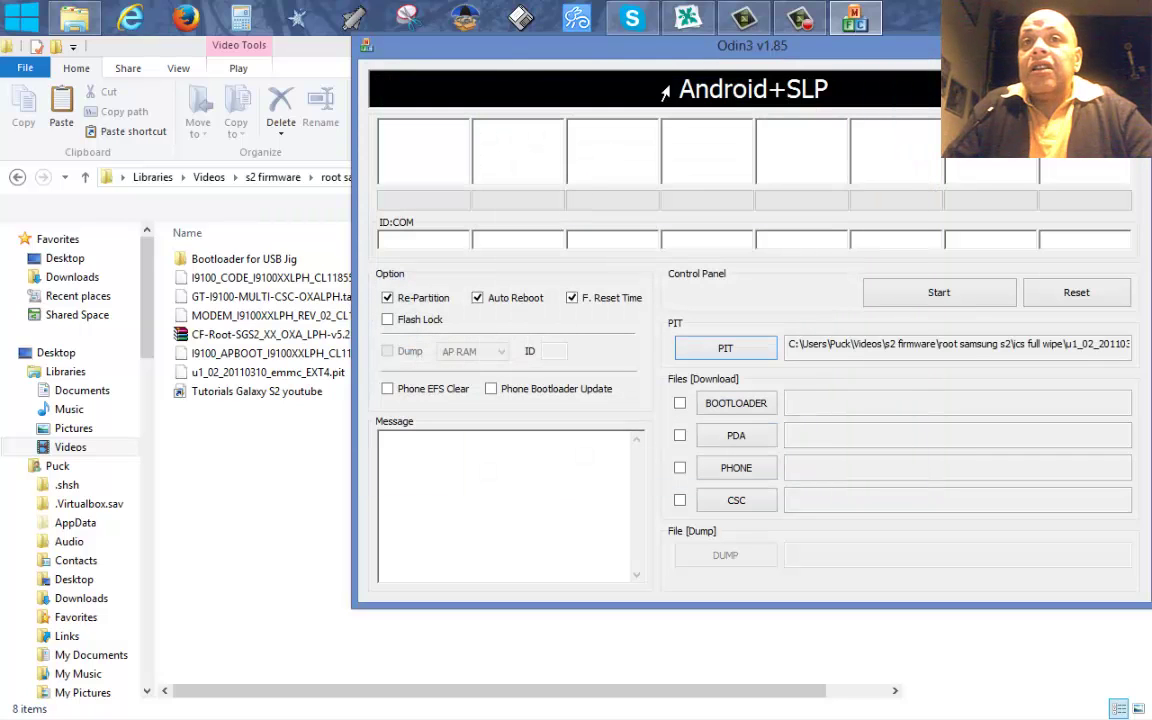
Reposition the Odin3 window beside the file list and load GT-I9100-MULTI-CSC-OXALPH.tar.md5 as the CSC file.
left_click_drag(572, 50, 451, 50)
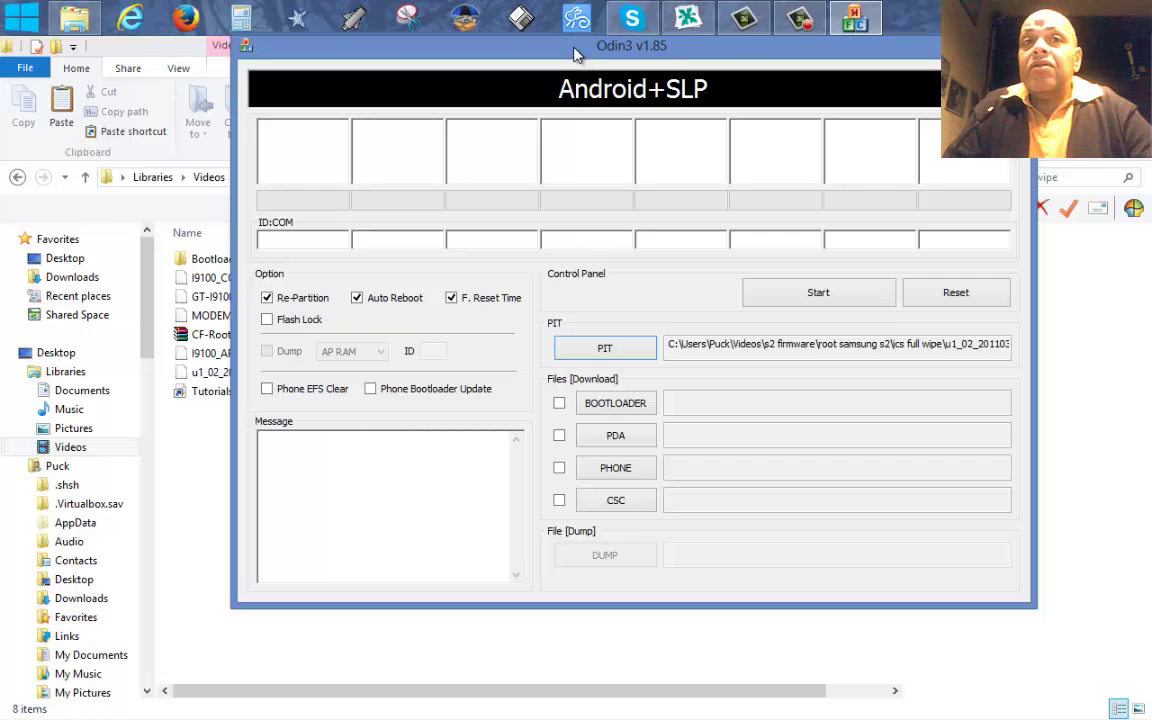
left_click_drag(574, 53, 684, 56)
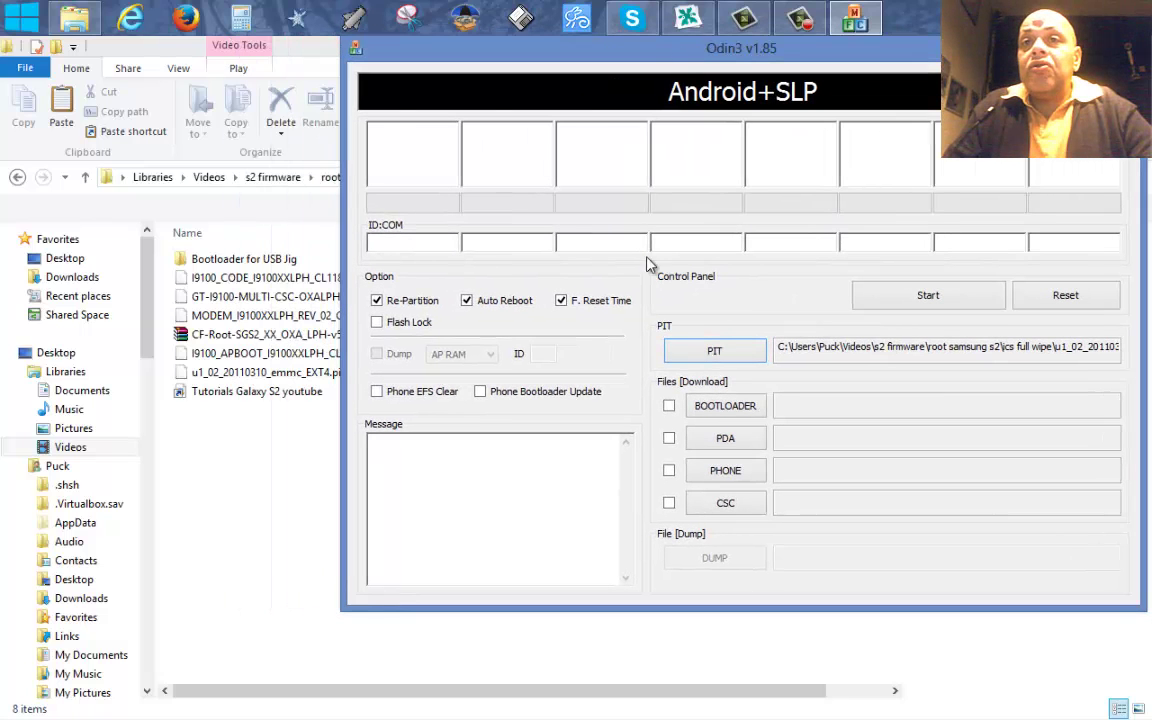
left_click(725, 505)
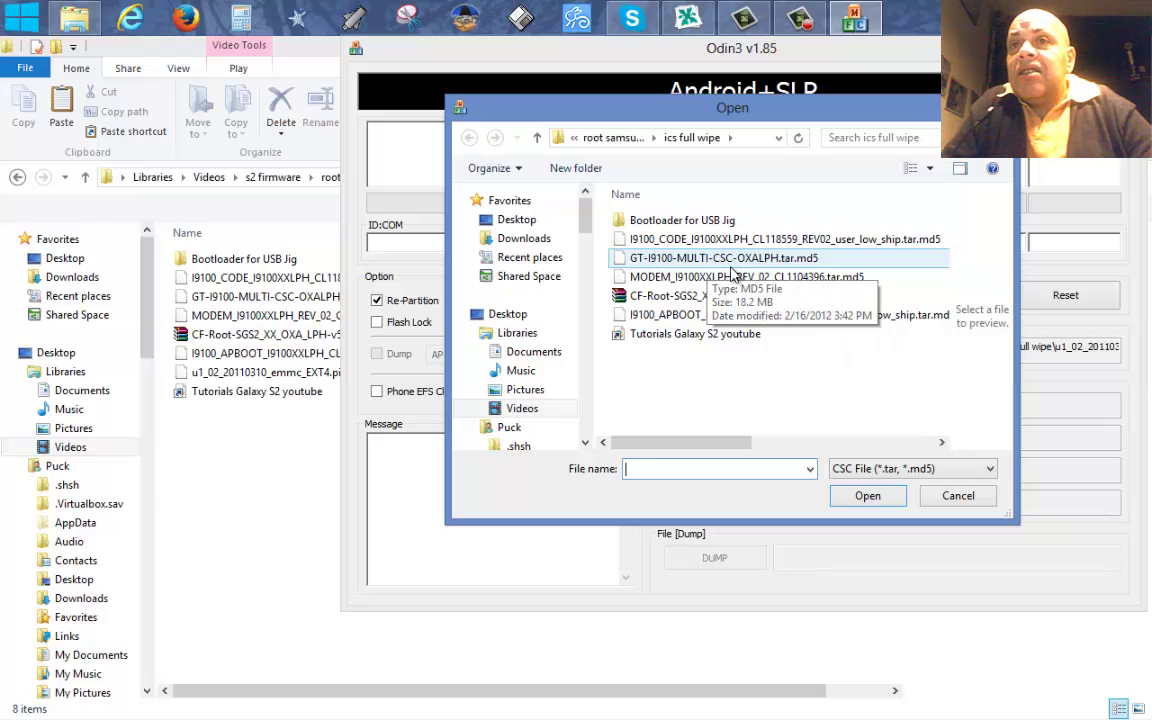
double_click(752, 260)
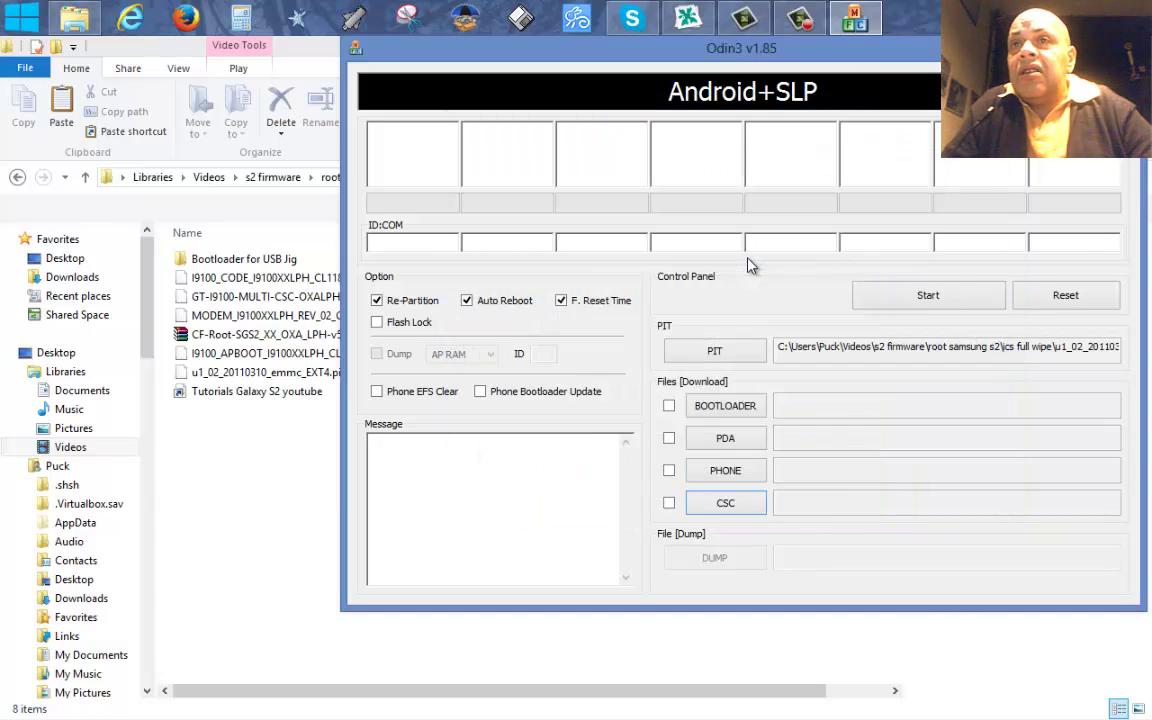
Dismiss the PHONE file selection and try to choose a BOOTLOADER file instead.
left_click(728, 474)
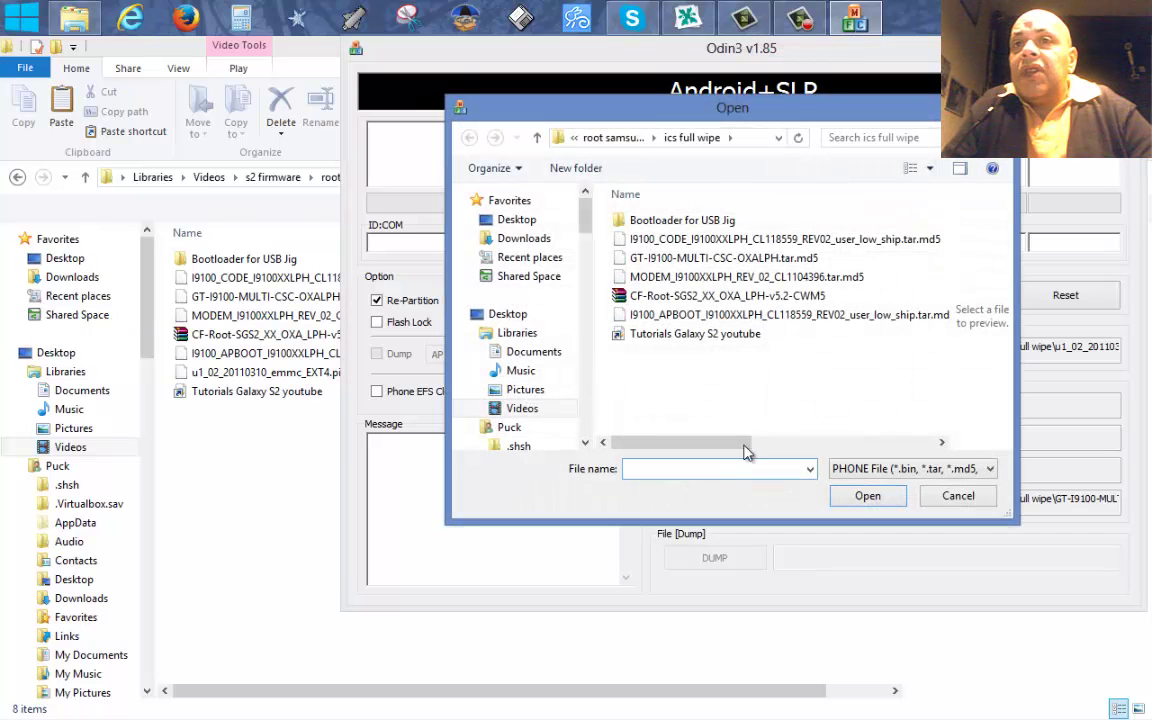
left_click(958, 495)
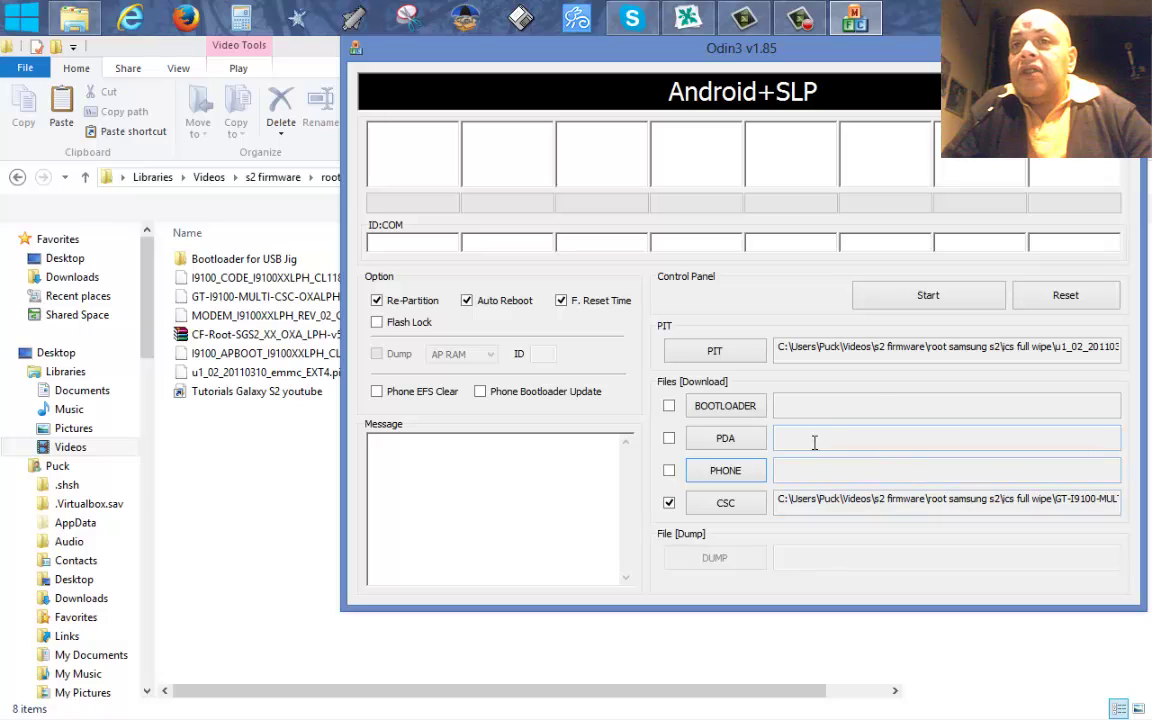
left_click(726, 406)
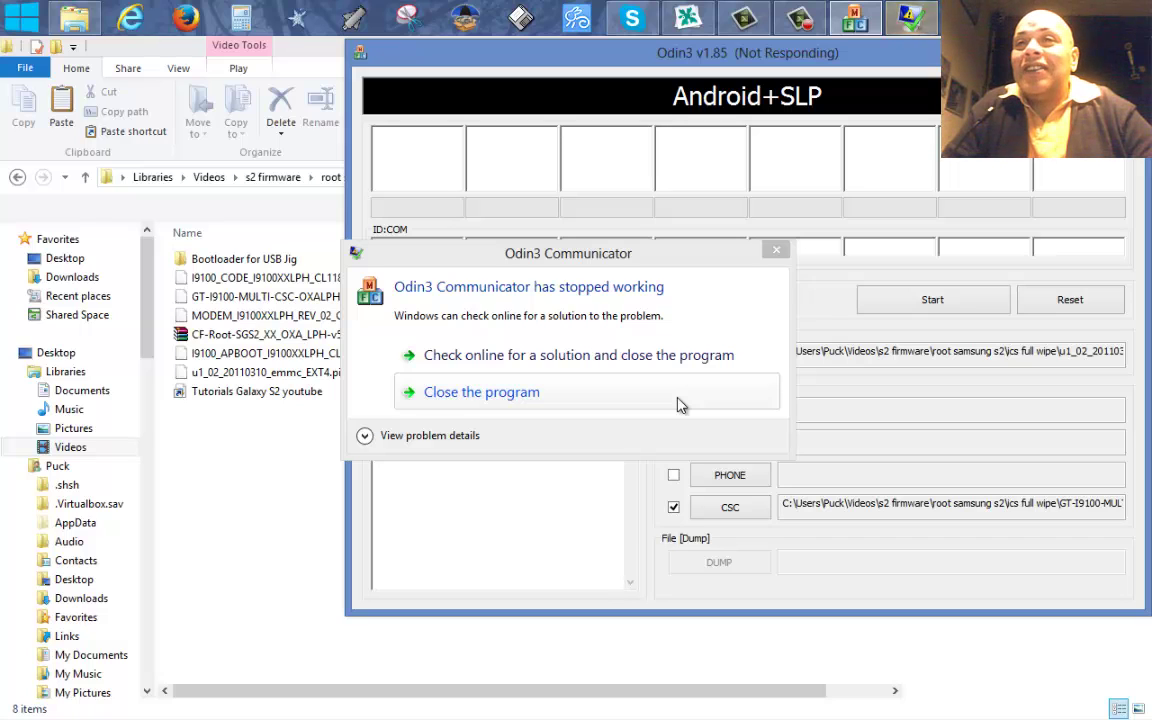
Move the Odin3 Communicator error dialog below the file list and select the I9100_APBOOT_I9100XXLPH_CL118559_REV02_user_low_ship.tar.md5 file.
left_click(290, 478)
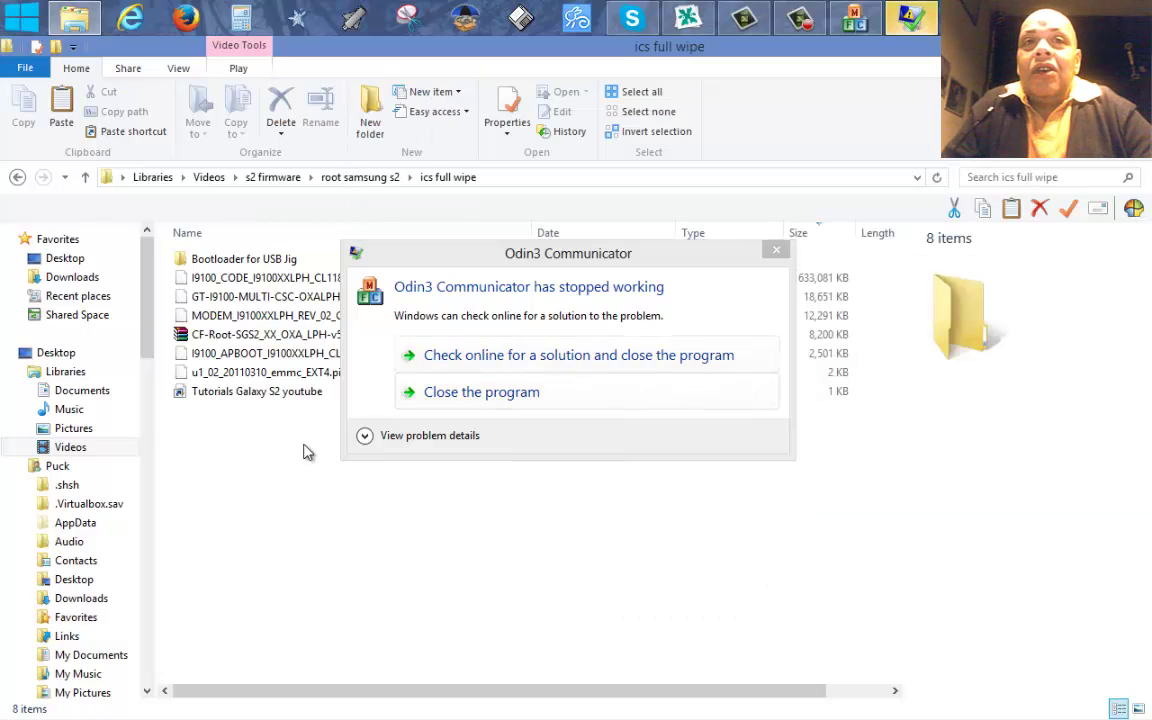
left_click(516, 258)
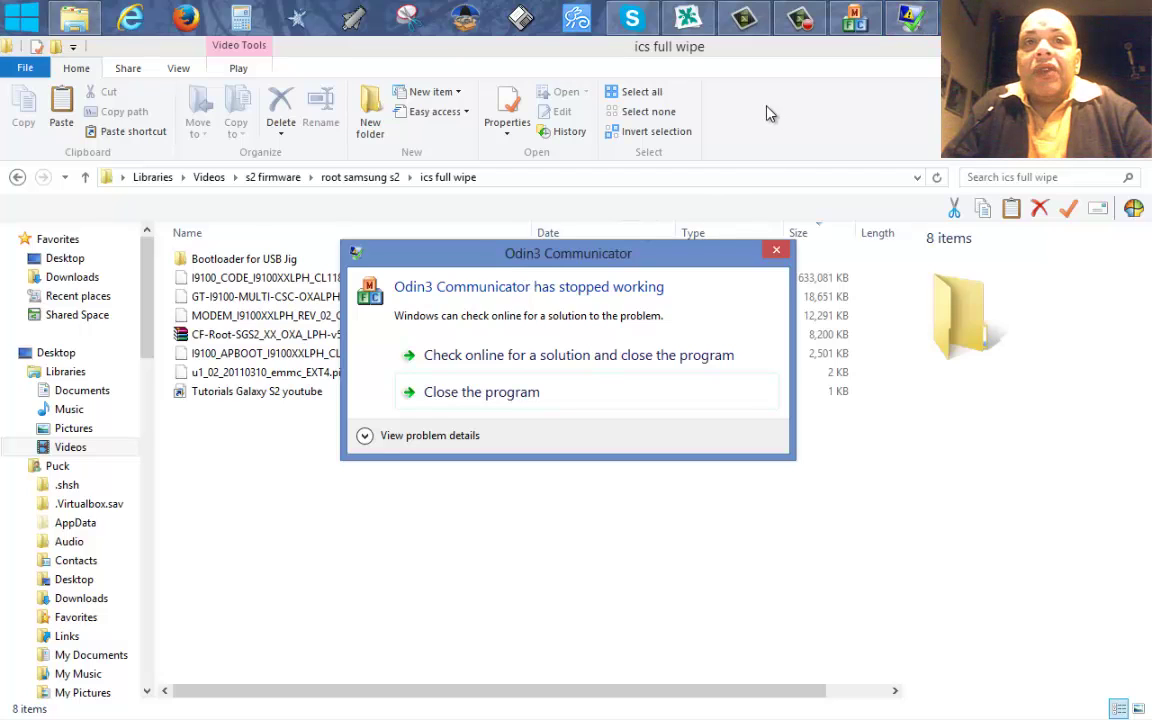
left_click_drag(612, 265, 508, 480)
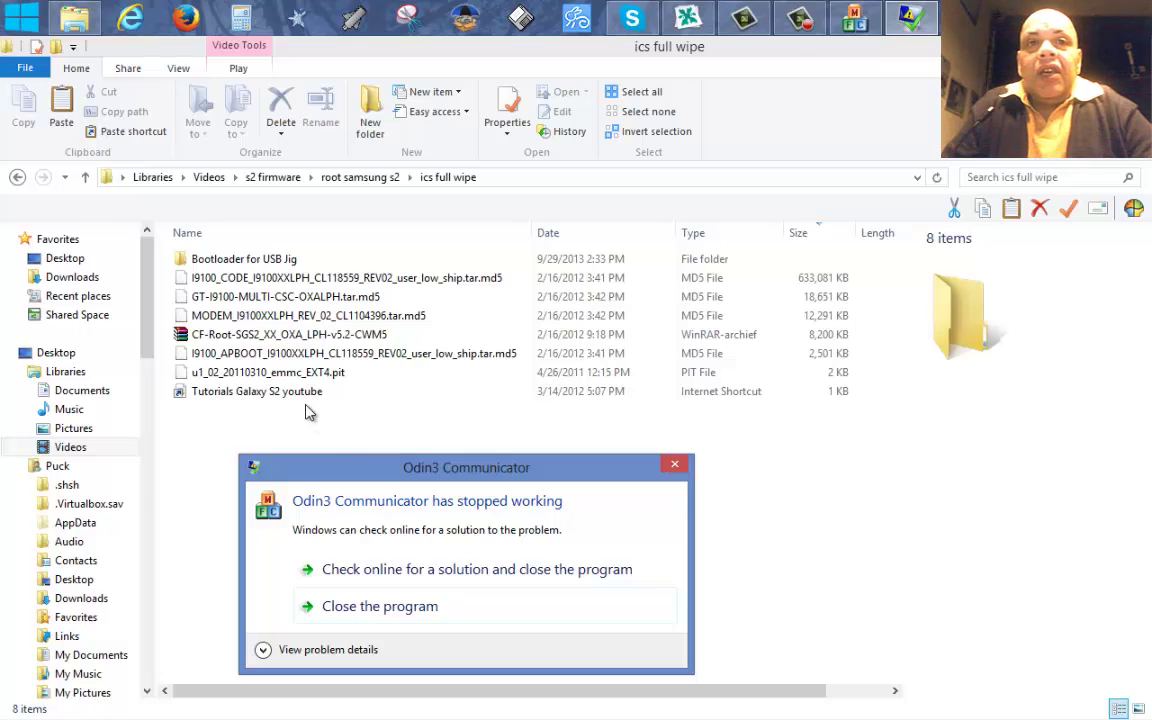
left_click(278, 358)
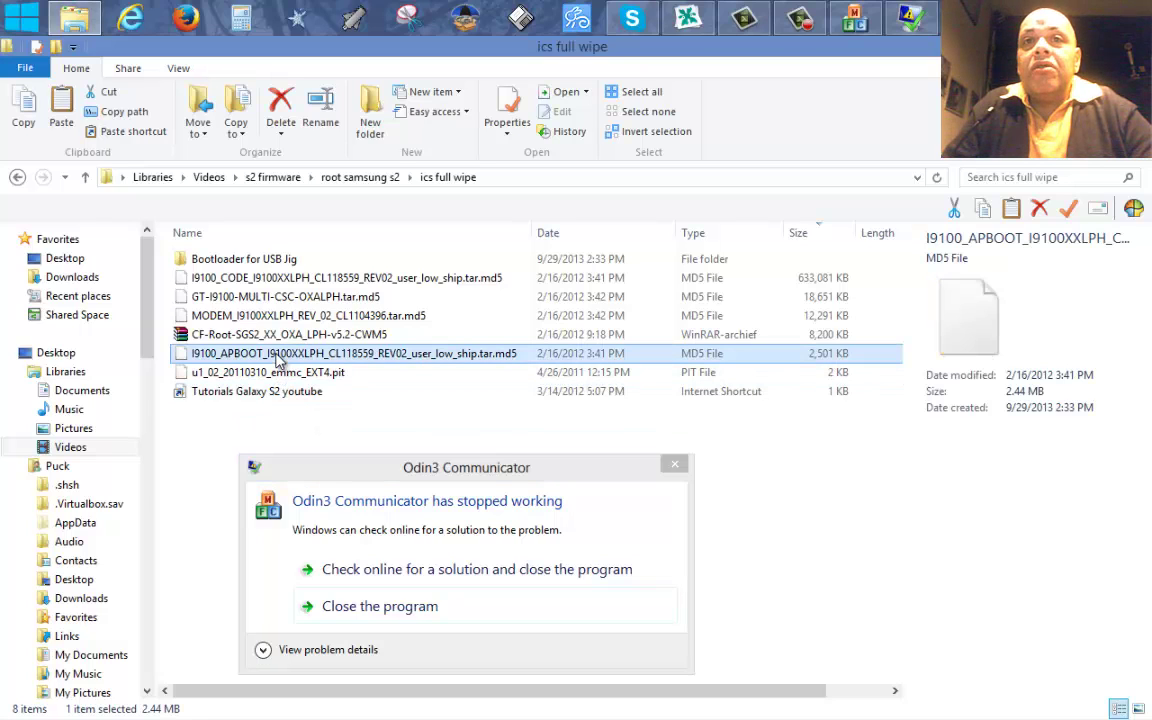
Look at the PDA slot in Odin3, then select I9100_CODE_I9100XXLPH_CL118559_REV02_user_low_ship.tar.md5 in the ics full wipe folder.
left_click(858, 22)
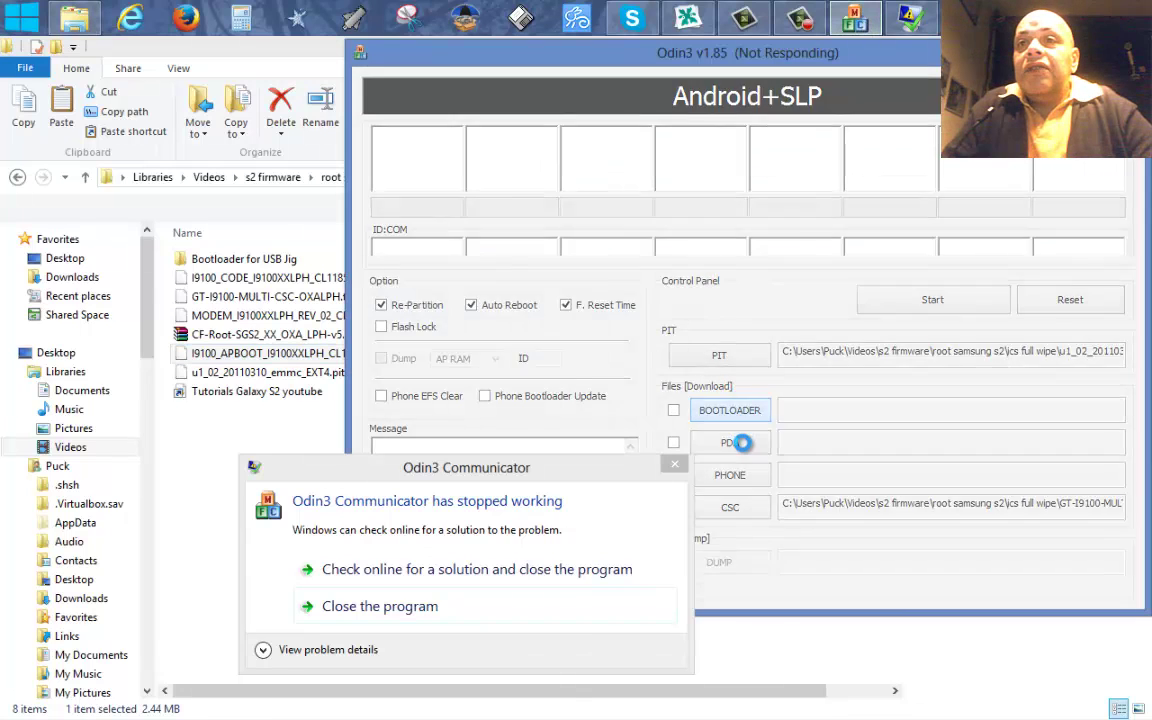
left_click(244, 442)
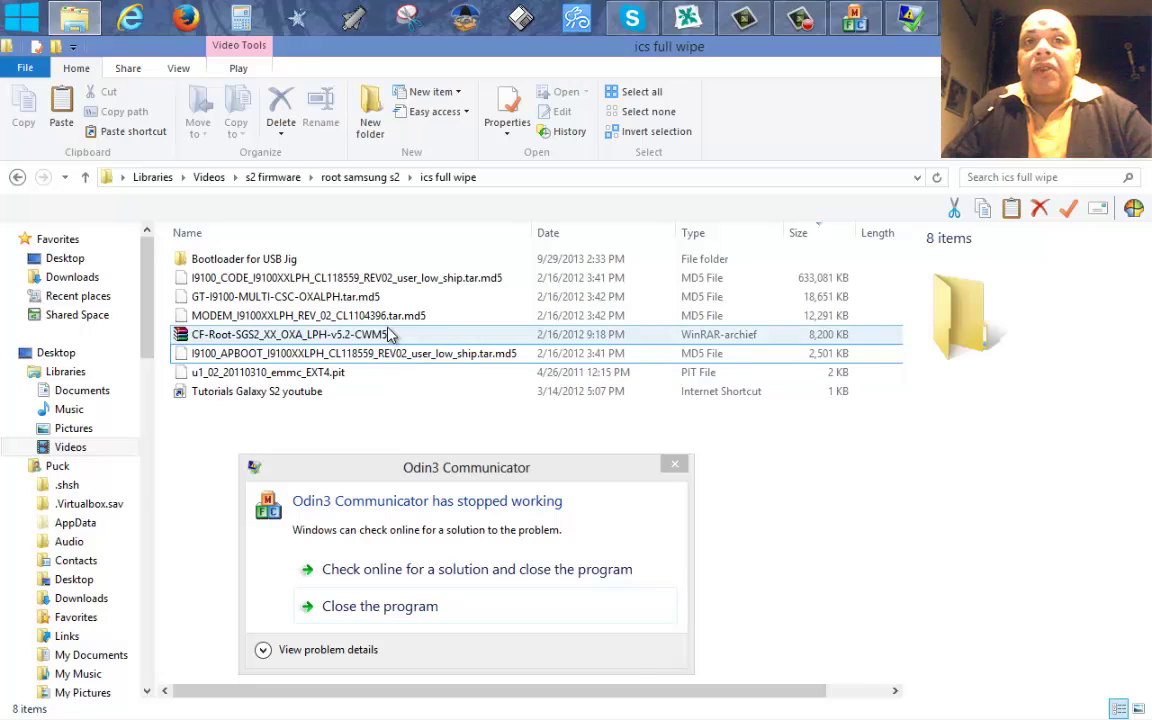
left_click(428, 282)
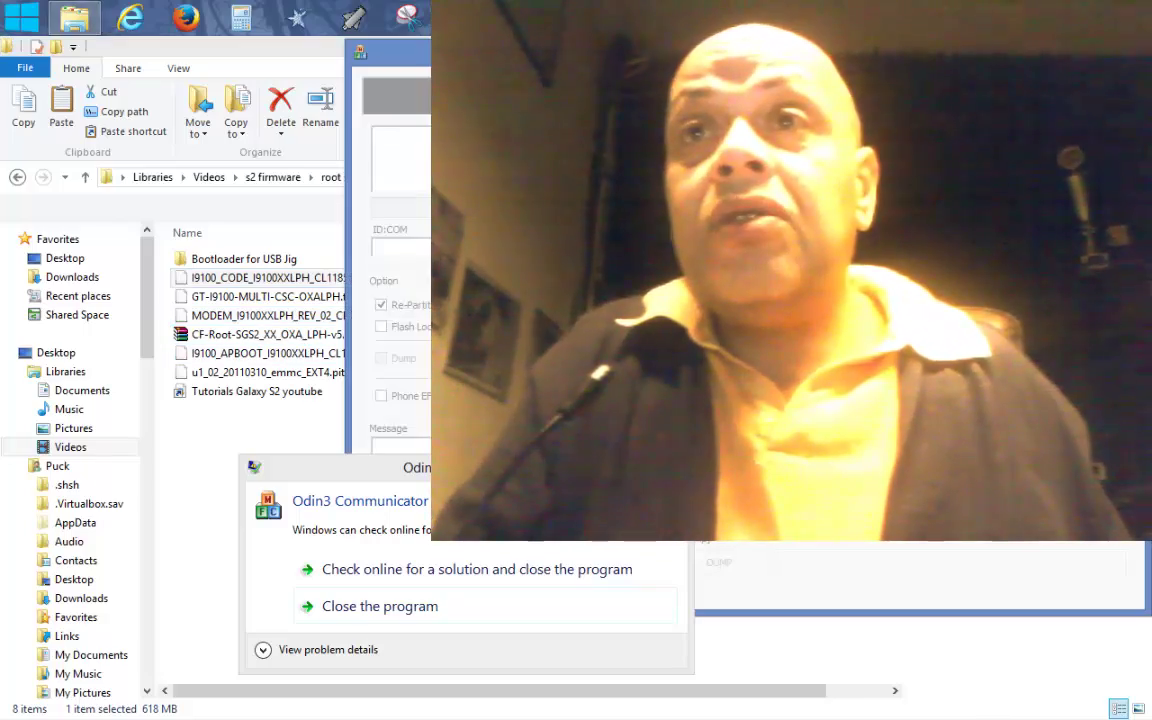
Move the Odin3 window and its error dialog apart to expose the PDA slot.
left_click_drag(723, 68, 641, 89)
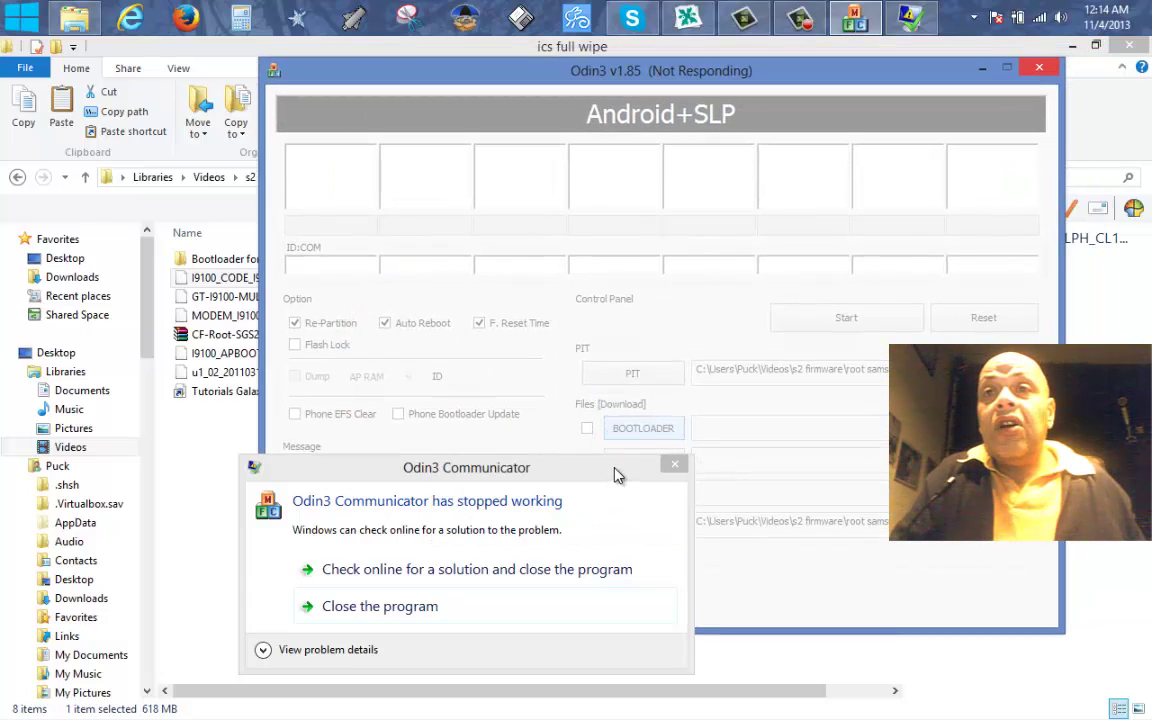
left_click_drag(616, 475, 360, 572)
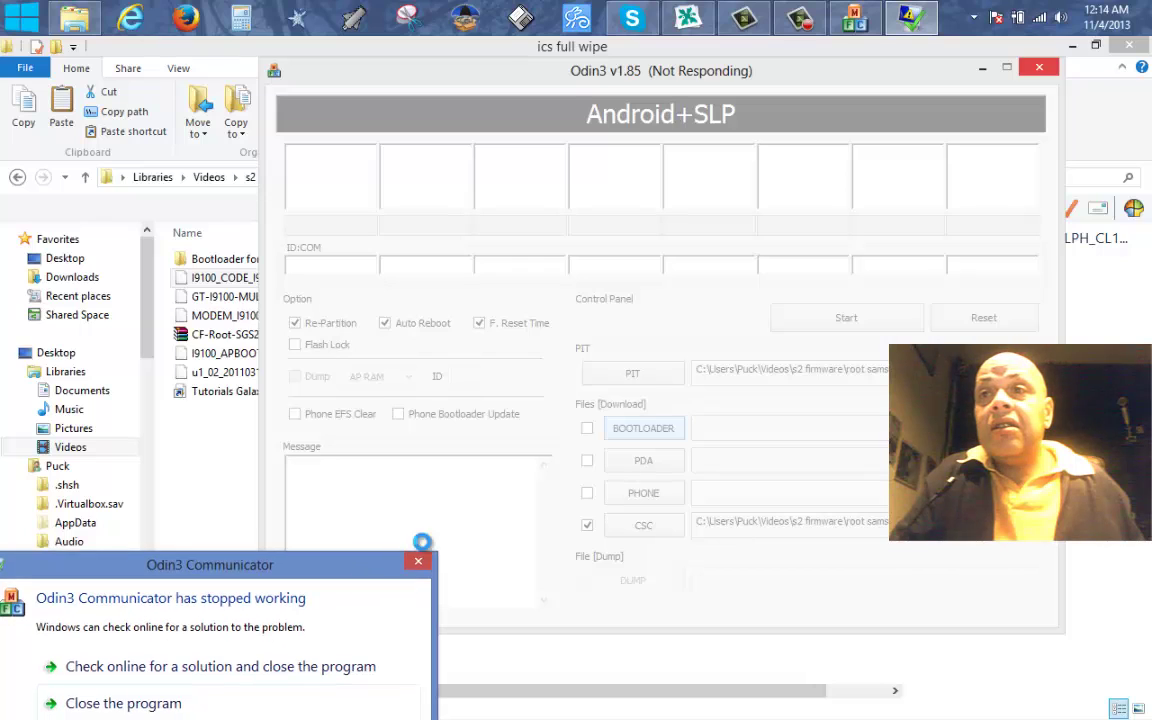
left_click(641, 472)
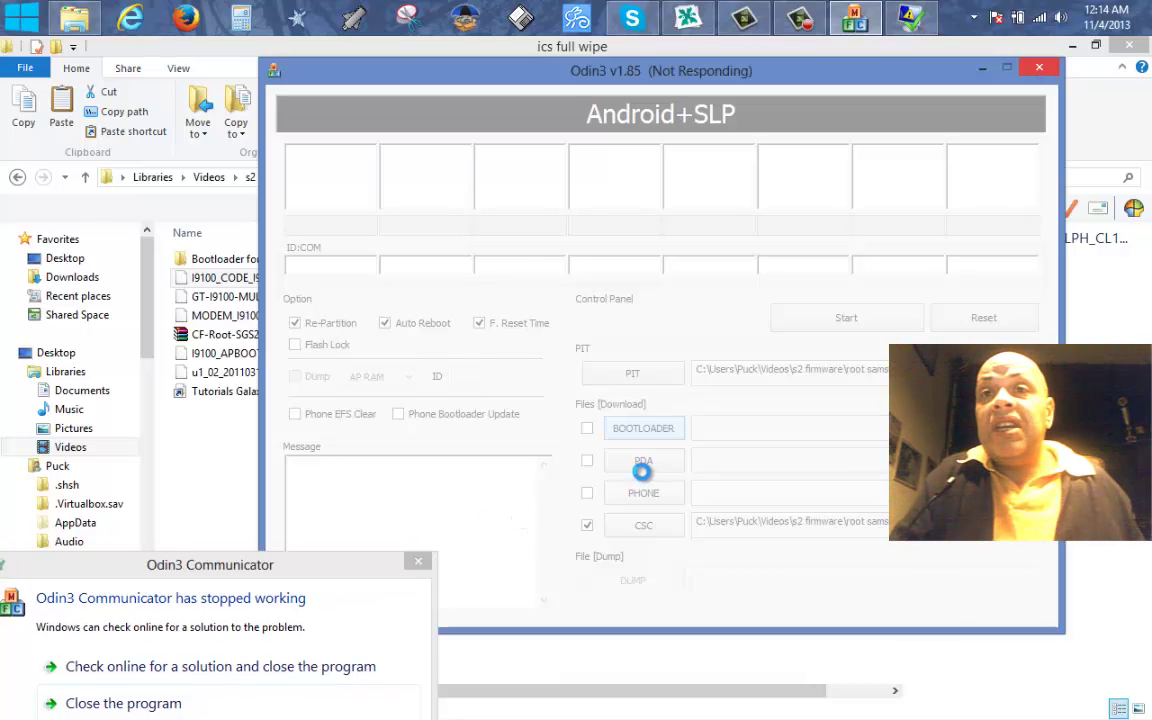
Go back to s2 firmware, open the 4.12 folder, and select the I9100XWMS1 HOME firmware file, then the Siyah-s2-v6.0b4 archive.
left_click(200, 398)
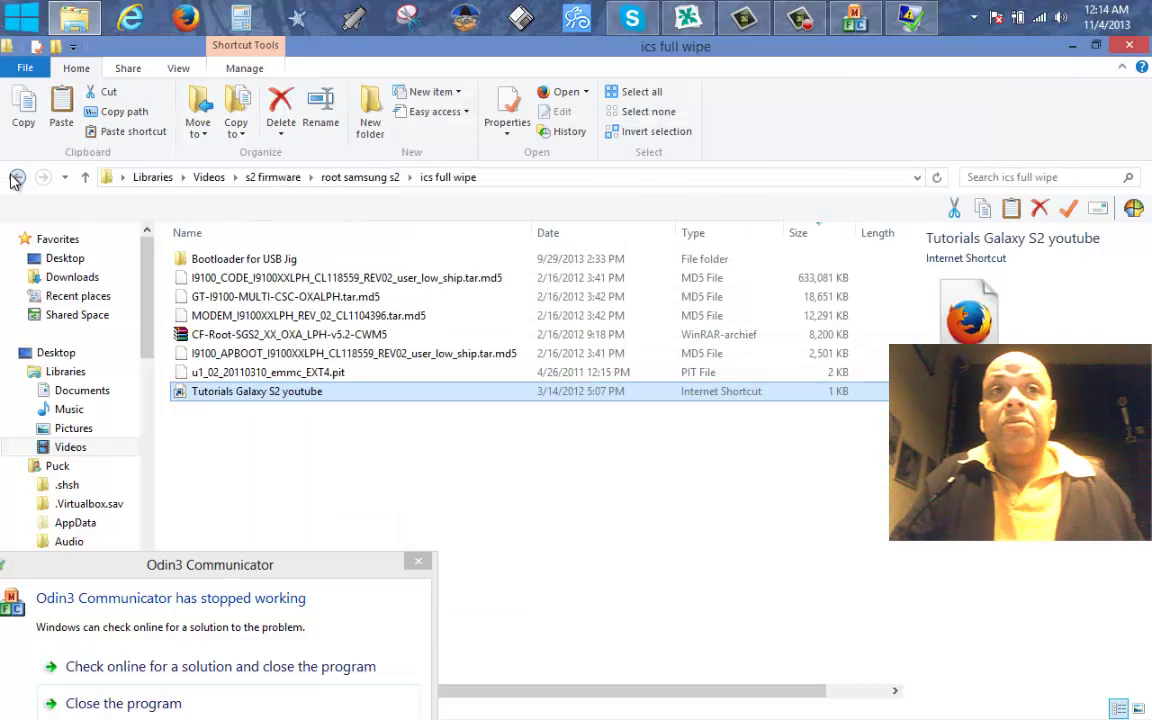
left_click(85, 177)
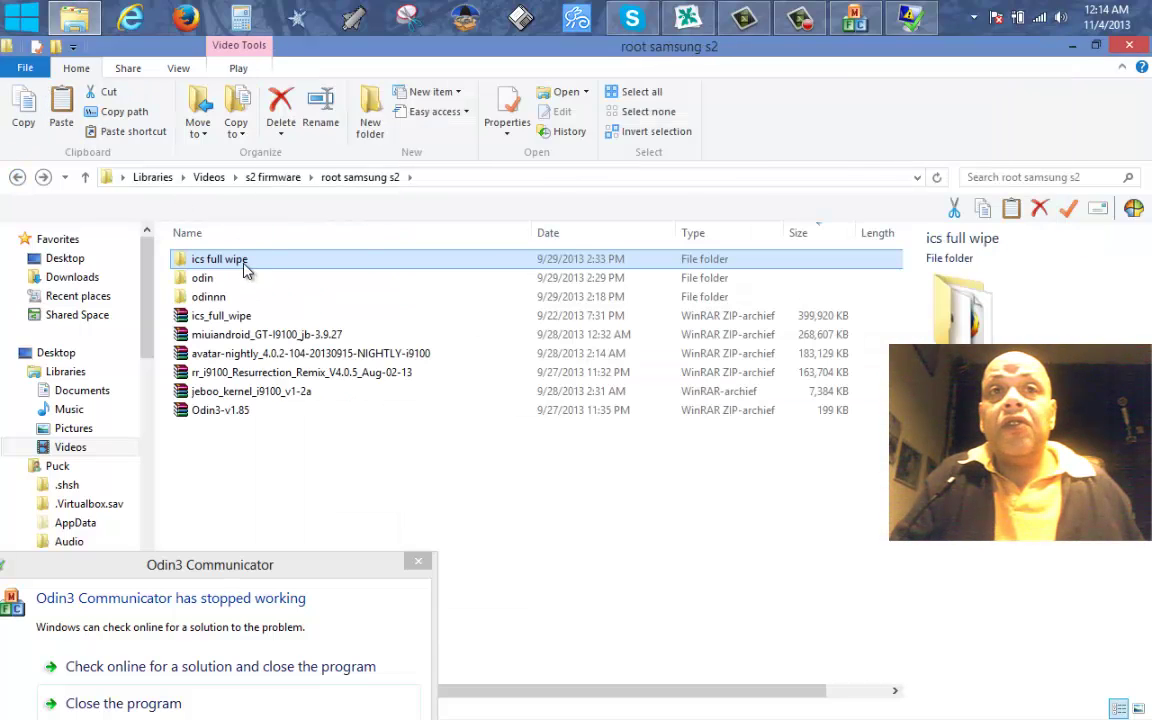
left_click(17, 177)
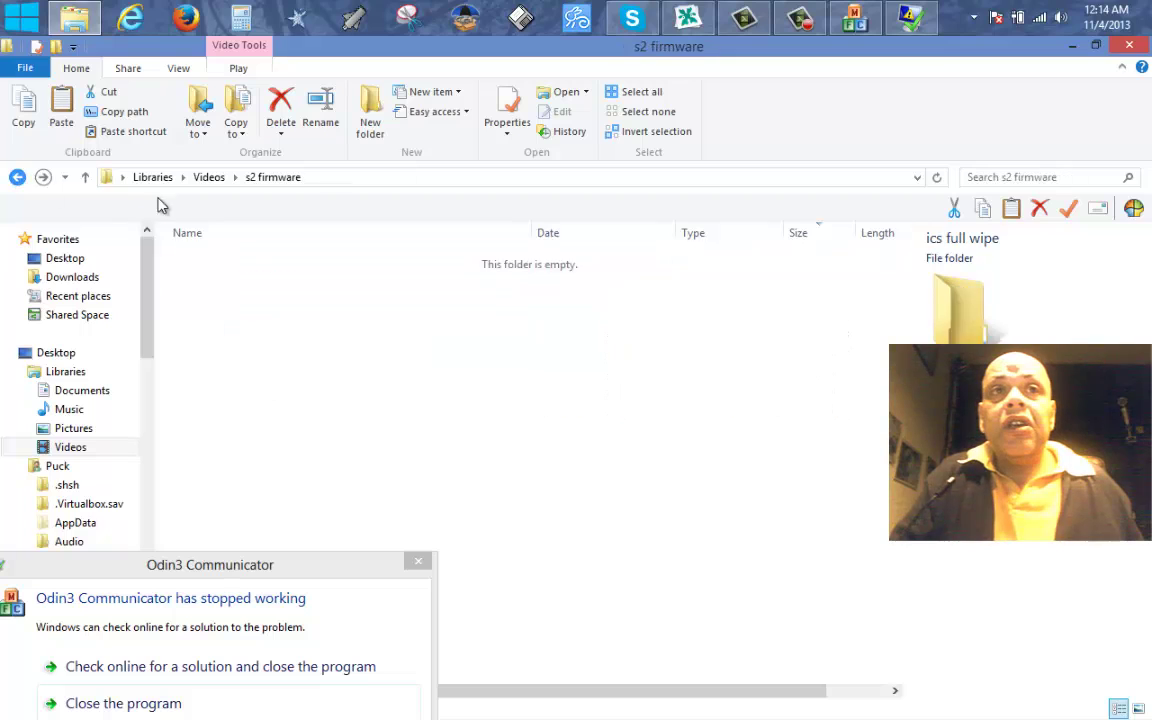
double_click(200, 257)
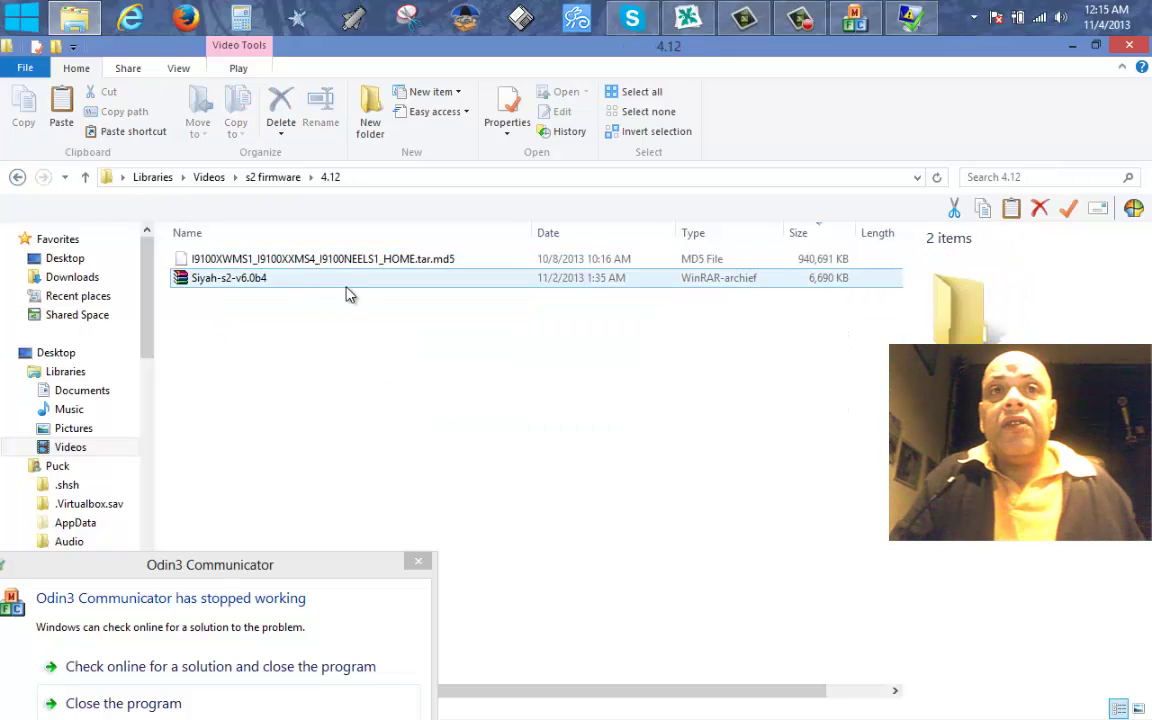
left_click(366, 262)
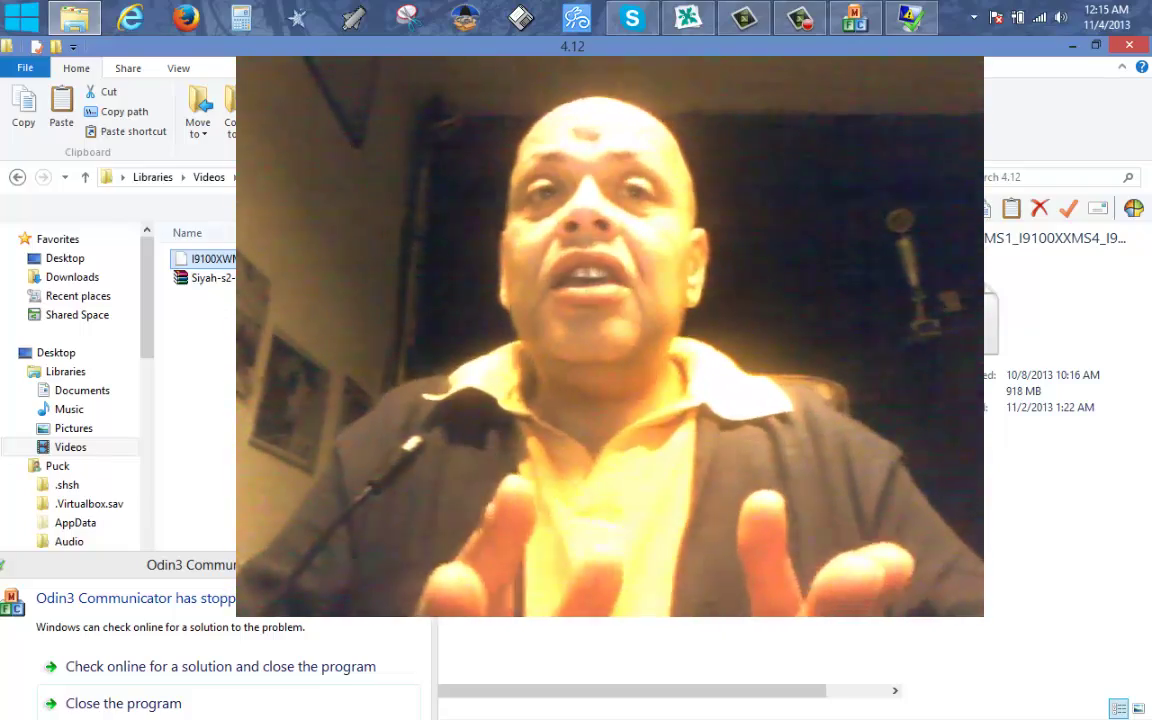
left_click(210, 277)
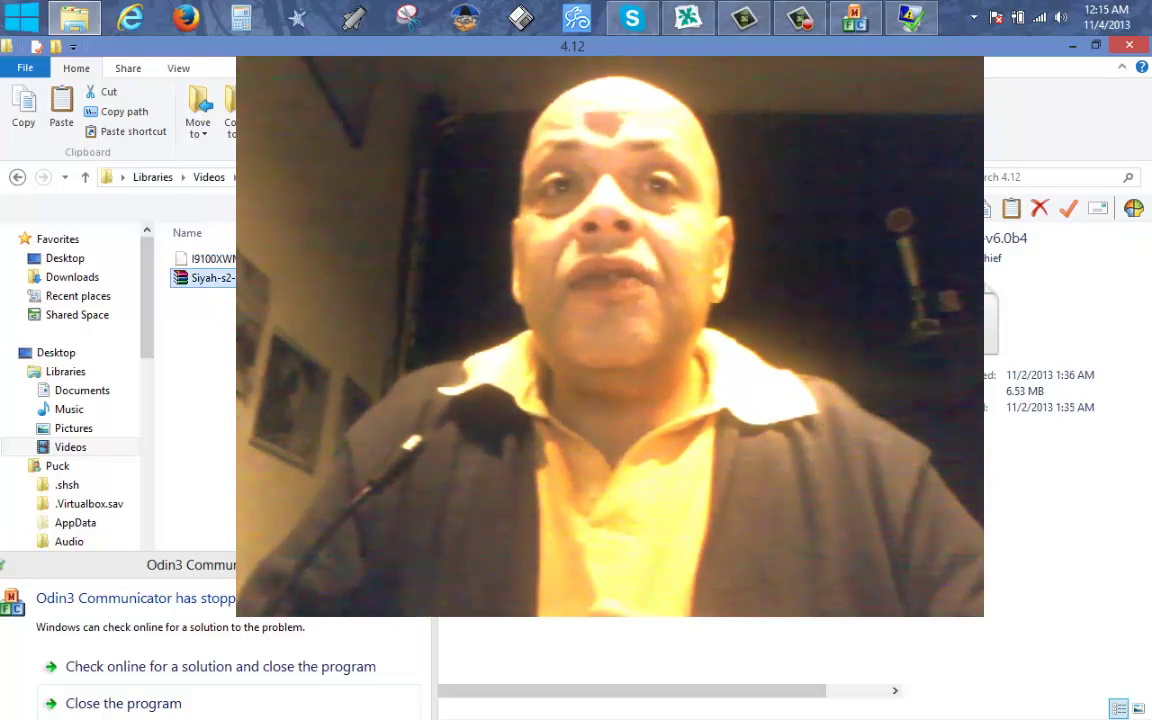